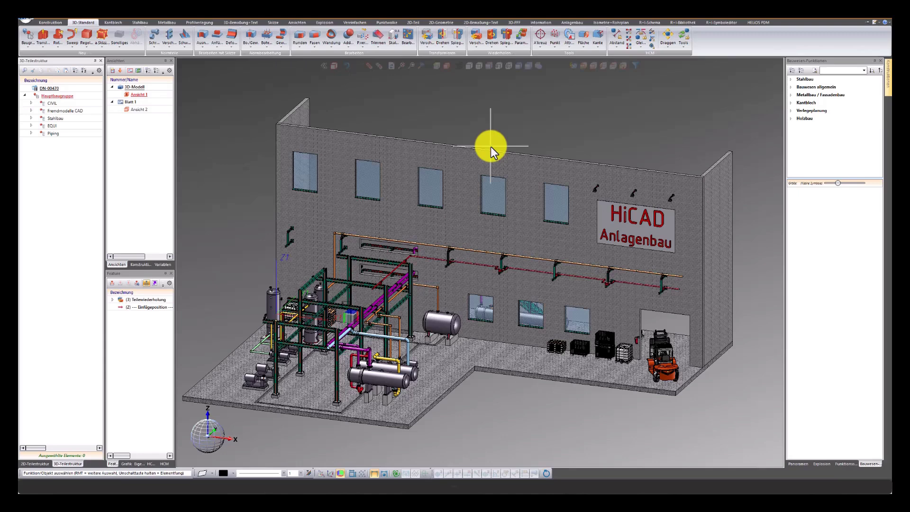
Step: Switch to the Anlagenbau ribbon tab to use the plant piping tools
click(386, 67)
Step: Bring the pumps into view and open the context menu of the vertical pipe above the right pump
click(278, 138)
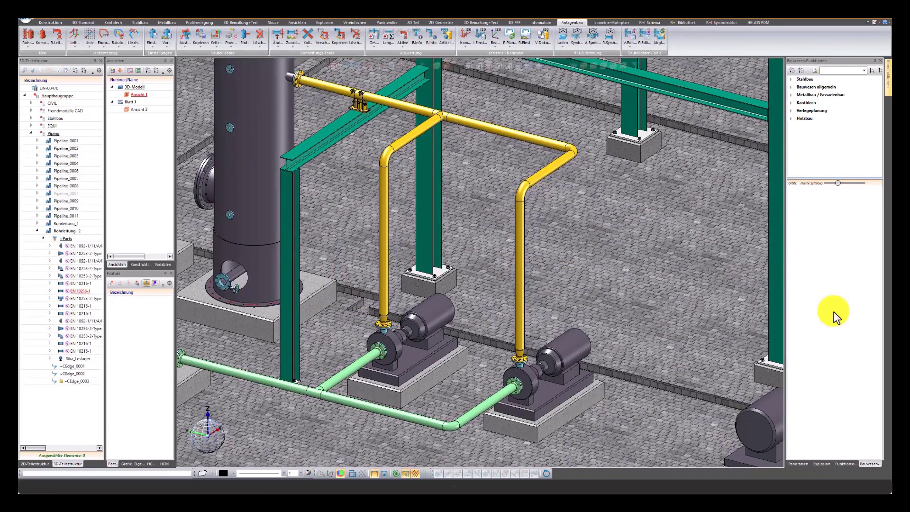
right_click(517, 269)
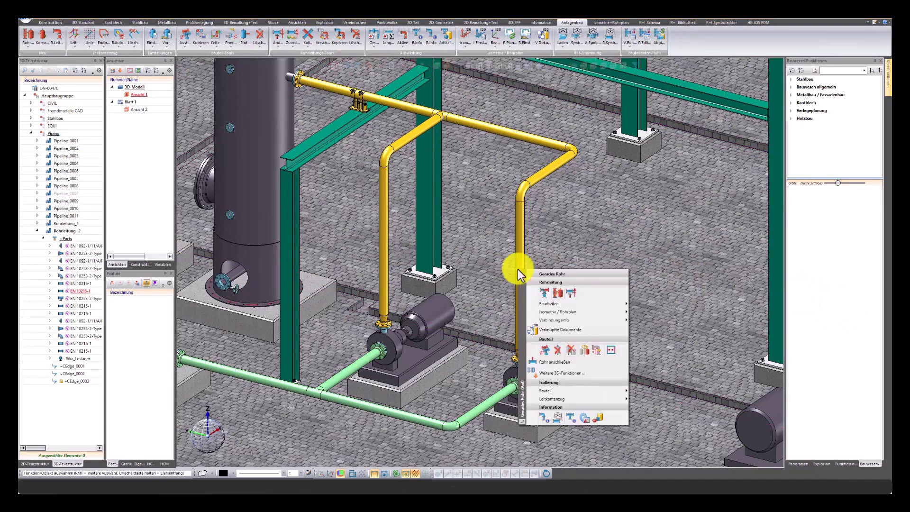
Step: Replace the right pump's vertical pipe with an Armatur, choosing ARI_HAV_DN100_PN16 from its pipe axis
click(543, 350)
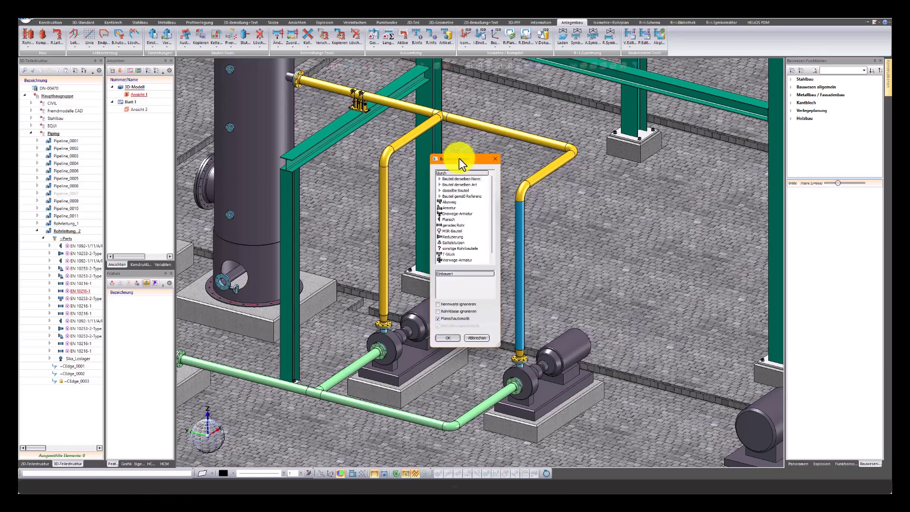
click(442, 209)
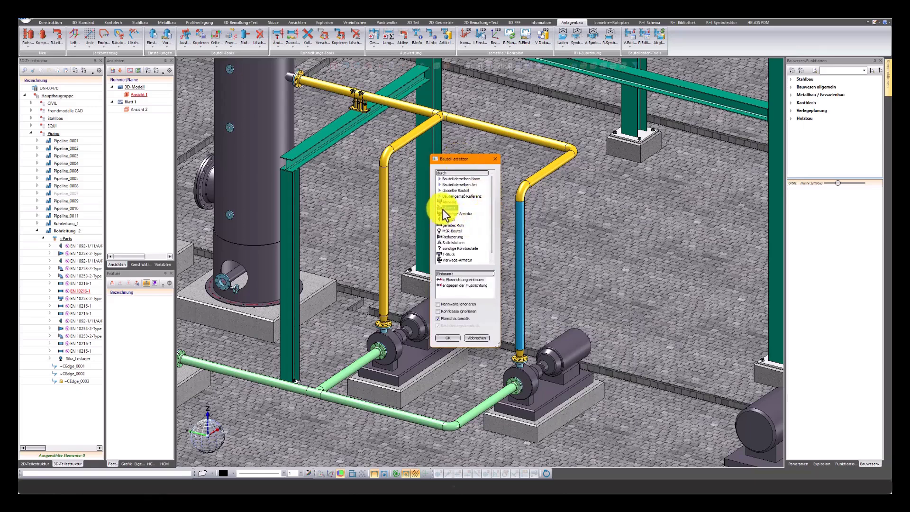
click(448, 338)
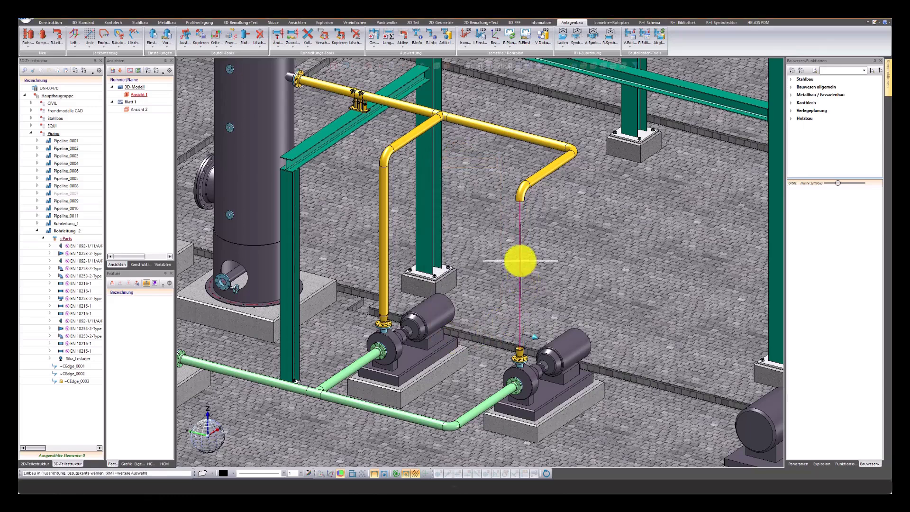
click(520, 260)
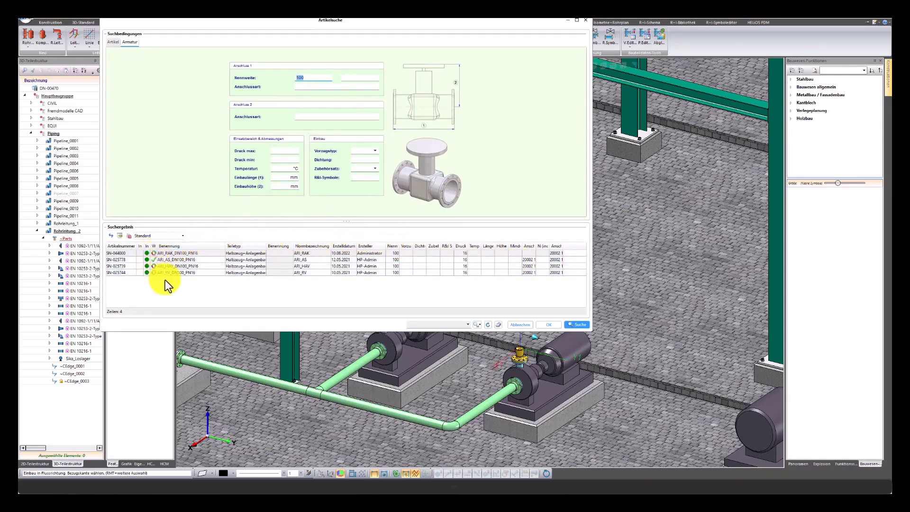
click(186, 266)
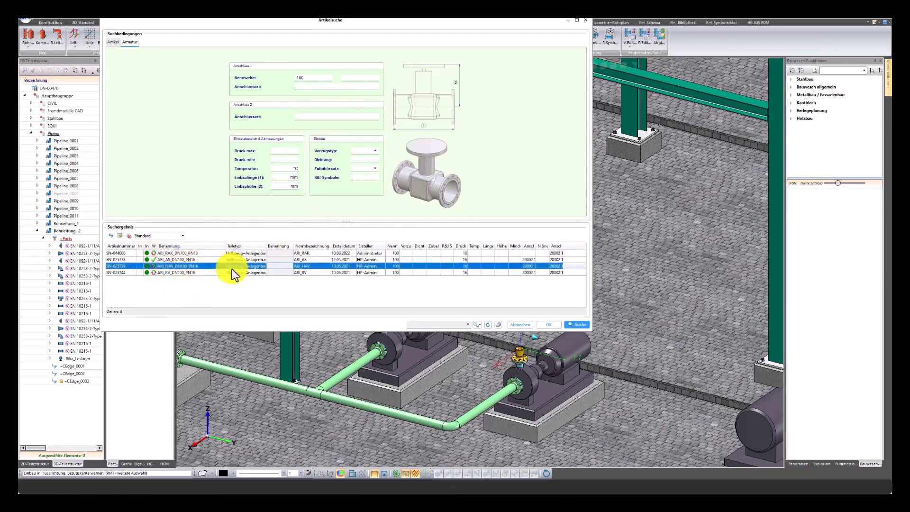
click(551, 326)
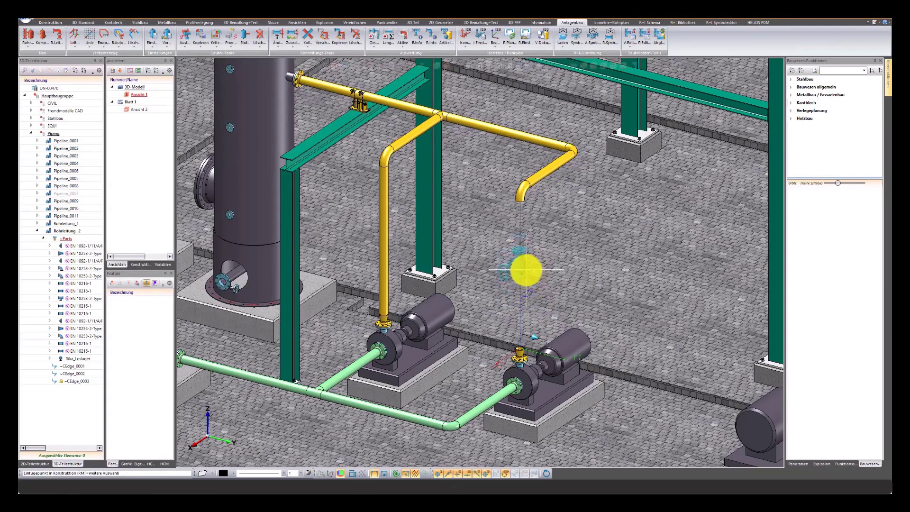
Step: Insert the ARI_HAV valve on the vertical pipe axis, leaving its rotation unchanged
click(525, 277)
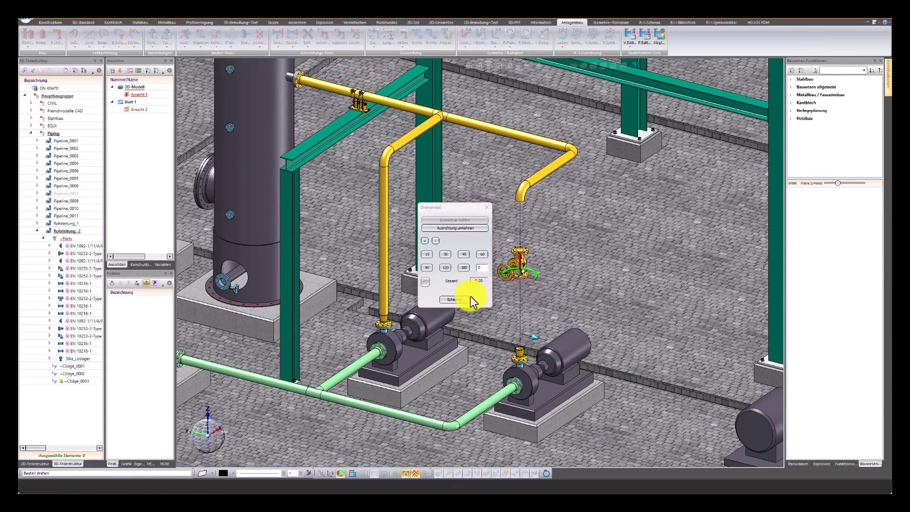
click(457, 301)
click(456, 301)
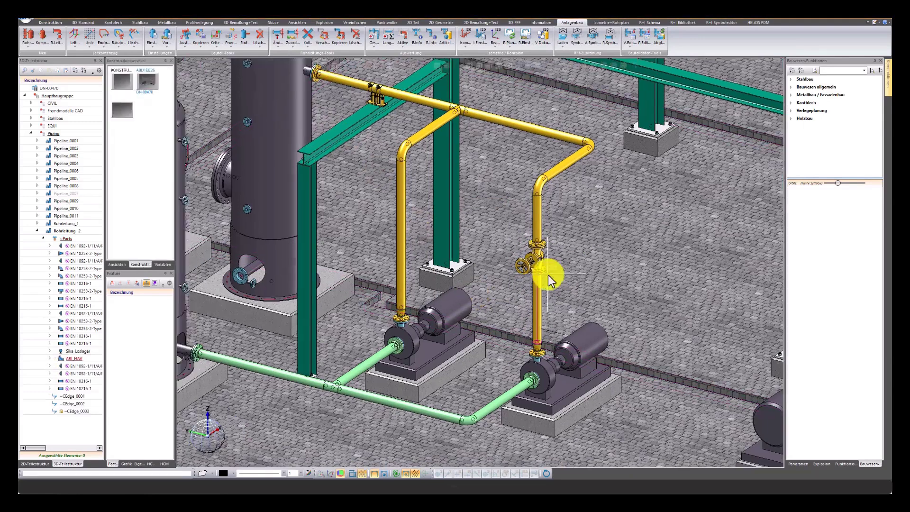
Step: Move the hand-wheel valve to a new height on its pipe with Dyn. Verlaufsänderung
right_click(542, 266)
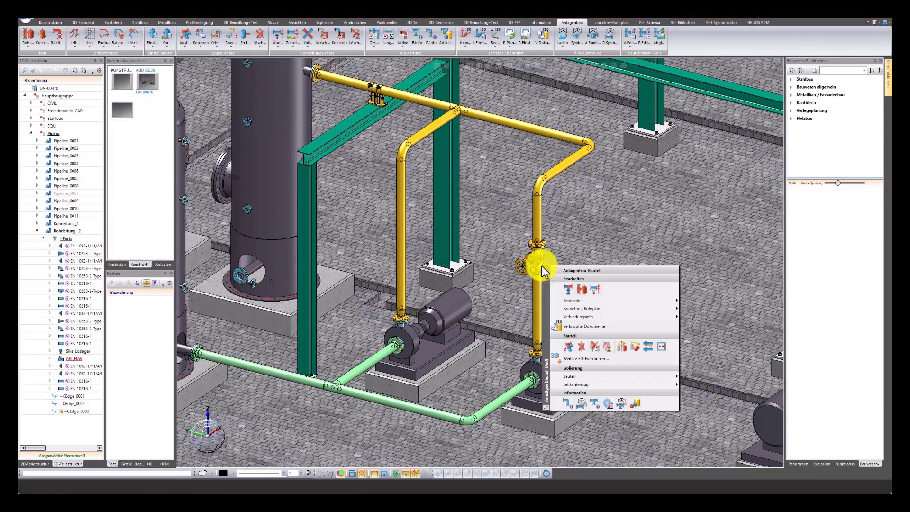
click(568, 291)
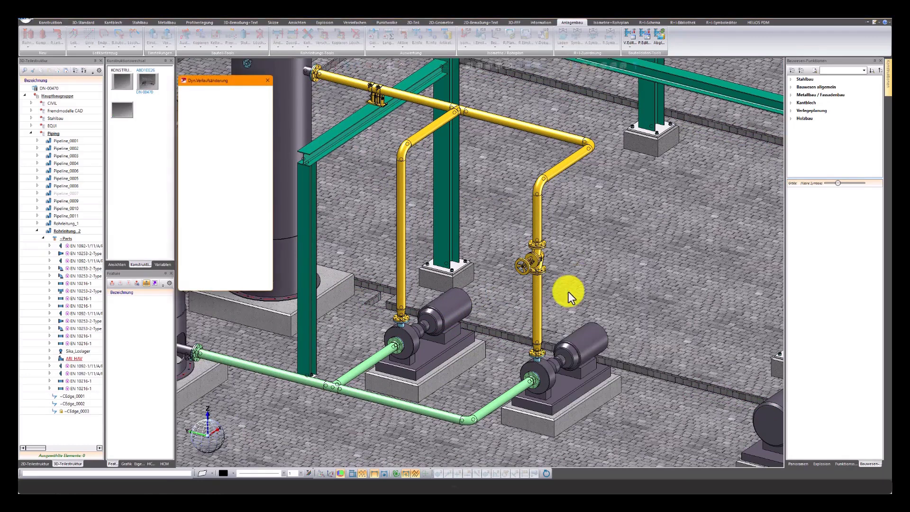
click(535, 271)
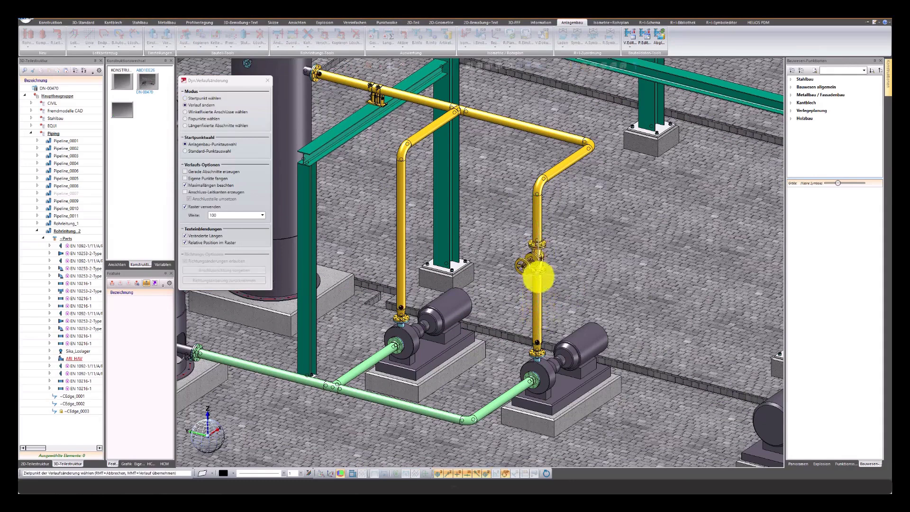
click(540, 298)
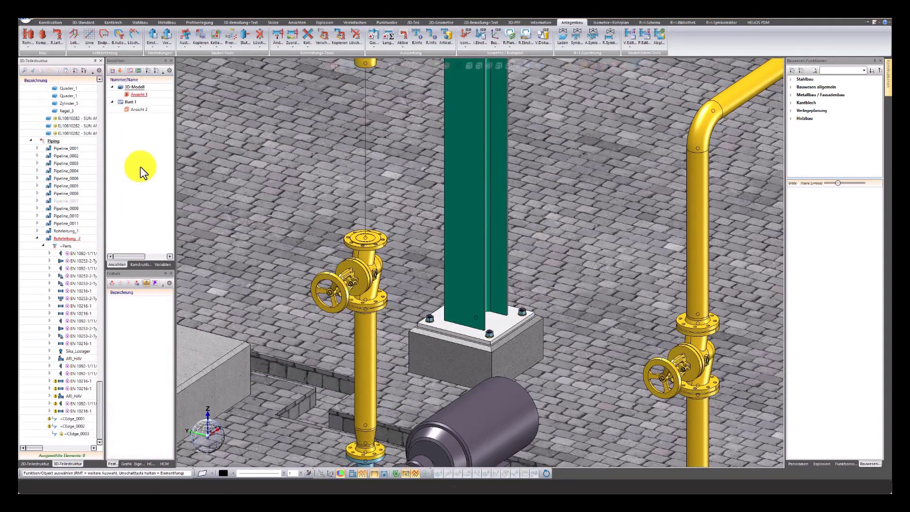
Step: Install the ARI_RV_DN100_PN16 valve on the left vertical pipe's top end, keeping its rotation
click(27, 36)
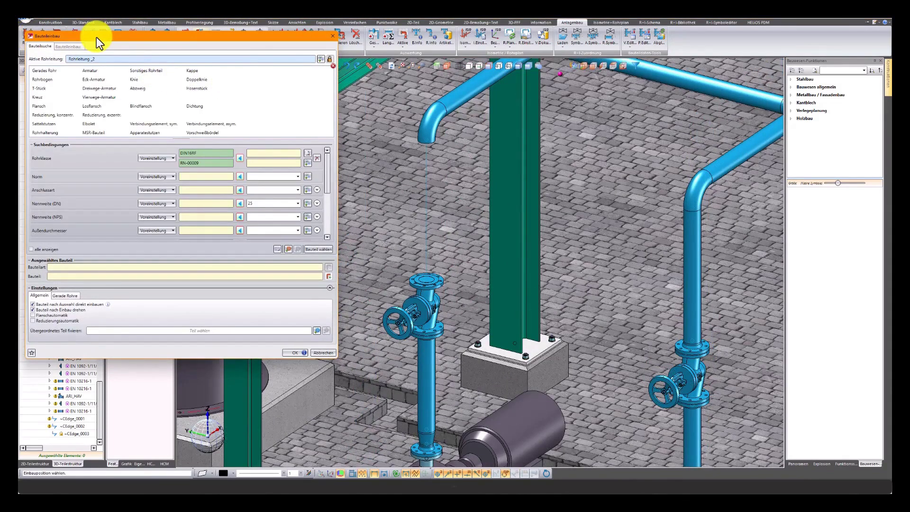
click(88, 72)
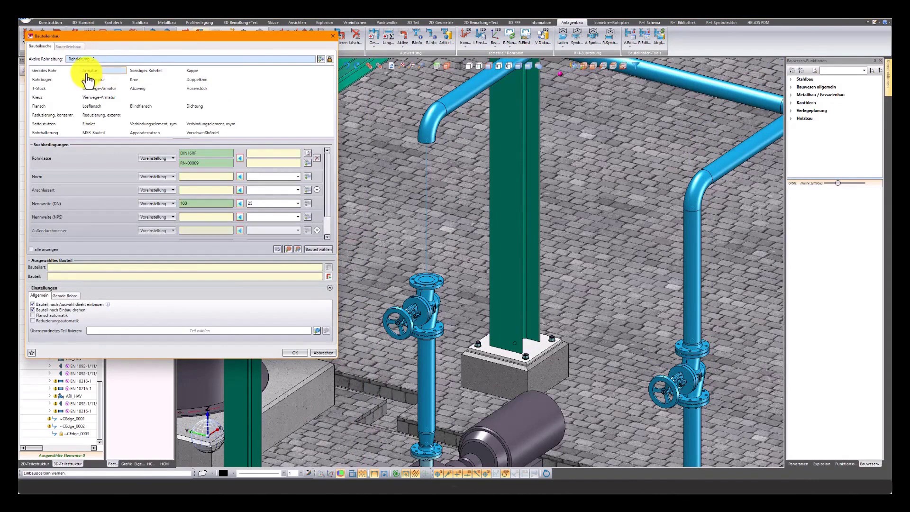
click(329, 251)
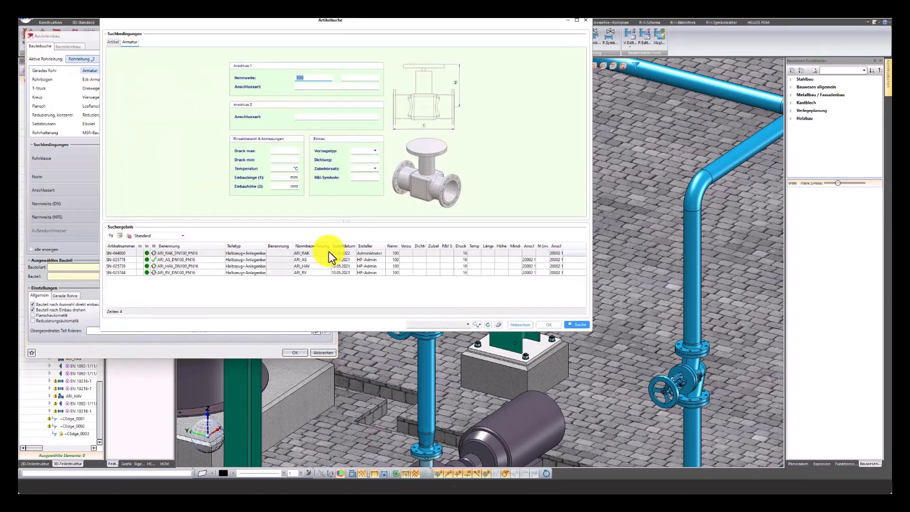
click(178, 274)
click(543, 324)
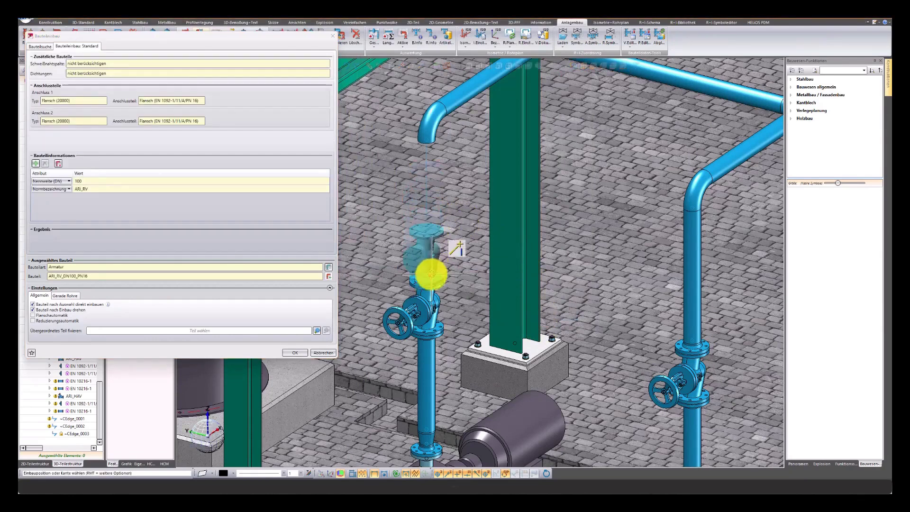
click(428, 279)
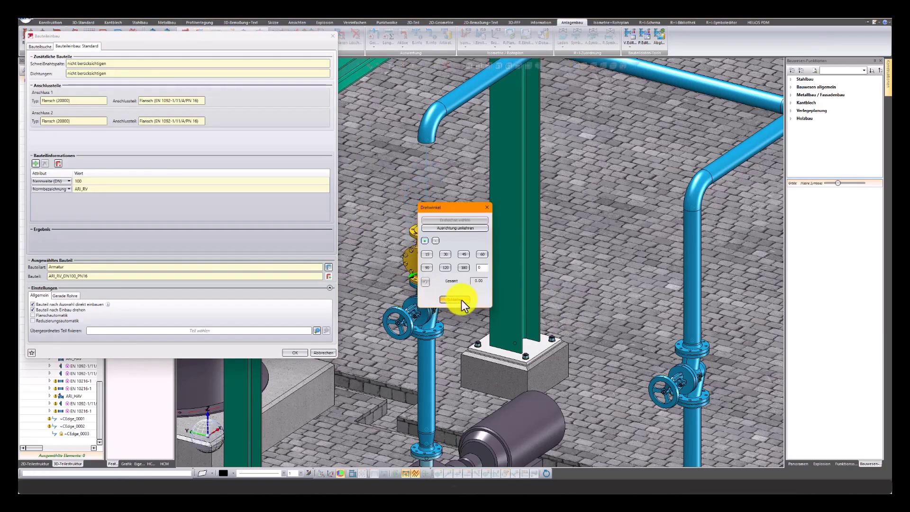
click(445, 300)
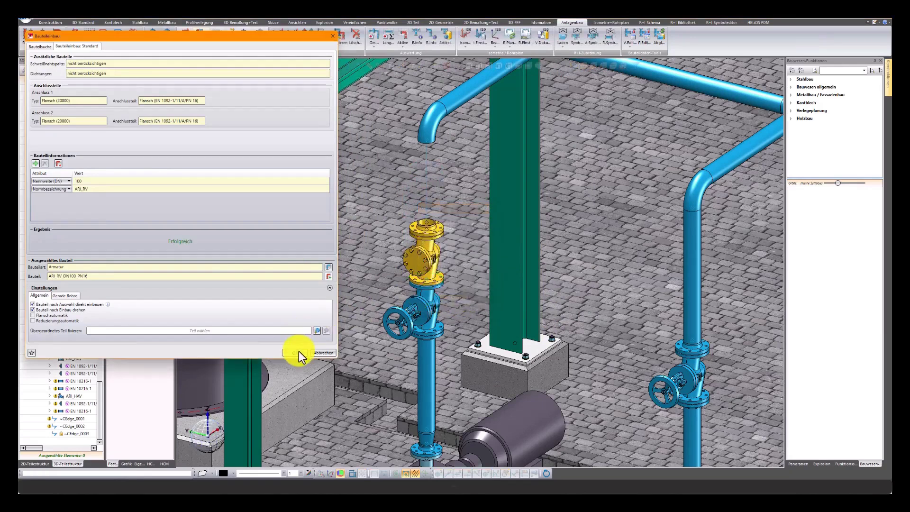
click(297, 352)
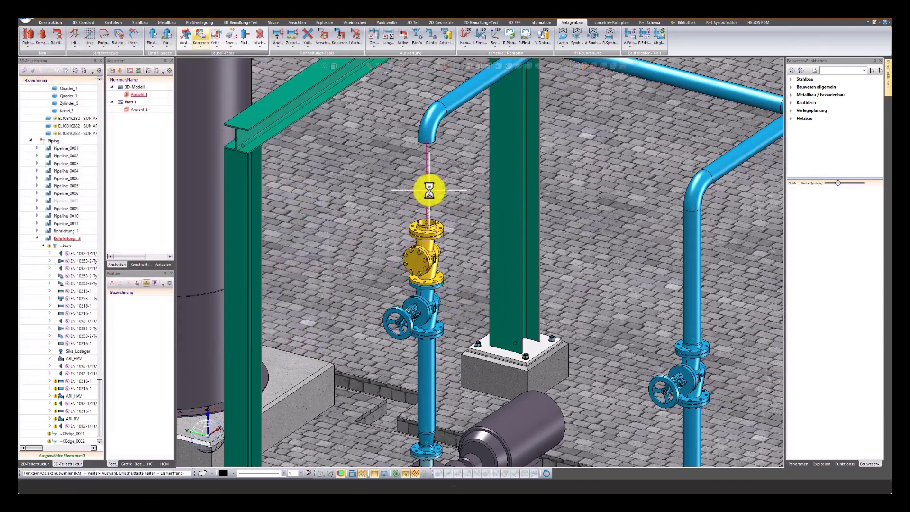
Step: Confirm the guide-line generation settings and dismiss the automatic pipe-routing report
click(119, 35)
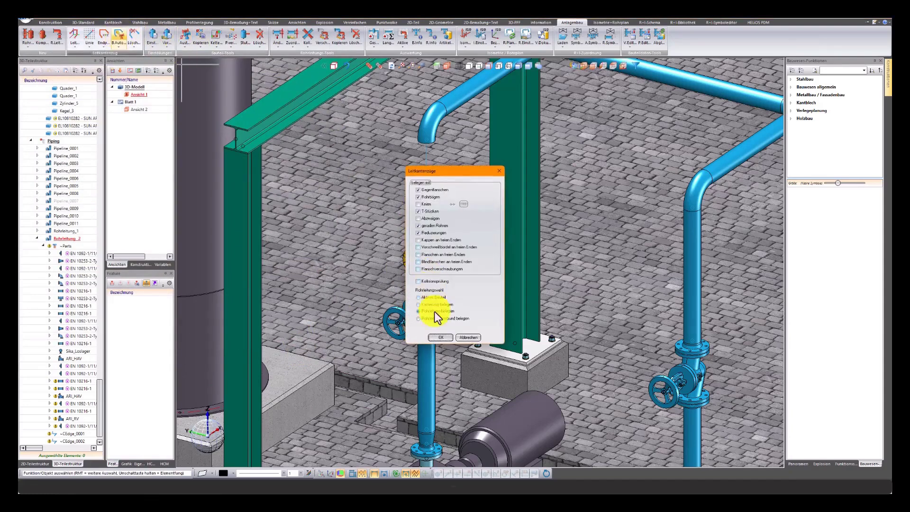
click(440, 337)
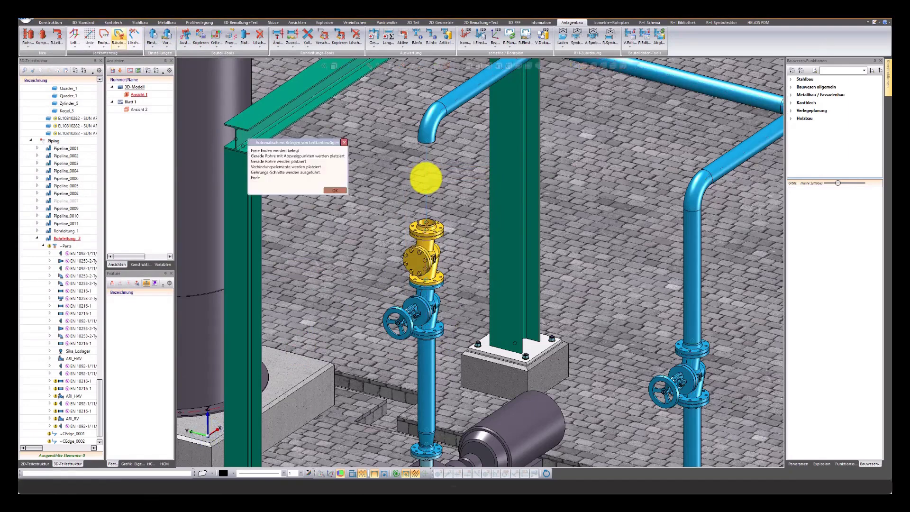
key(Return)
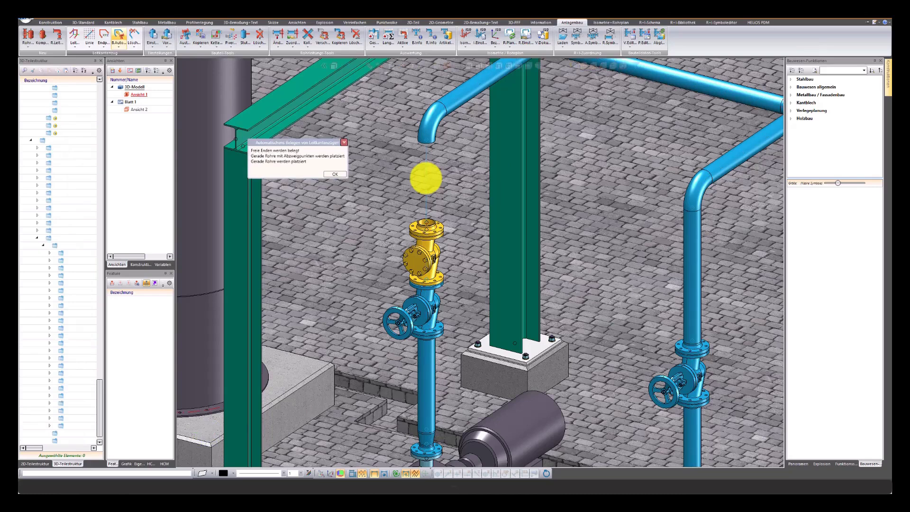
click(332, 191)
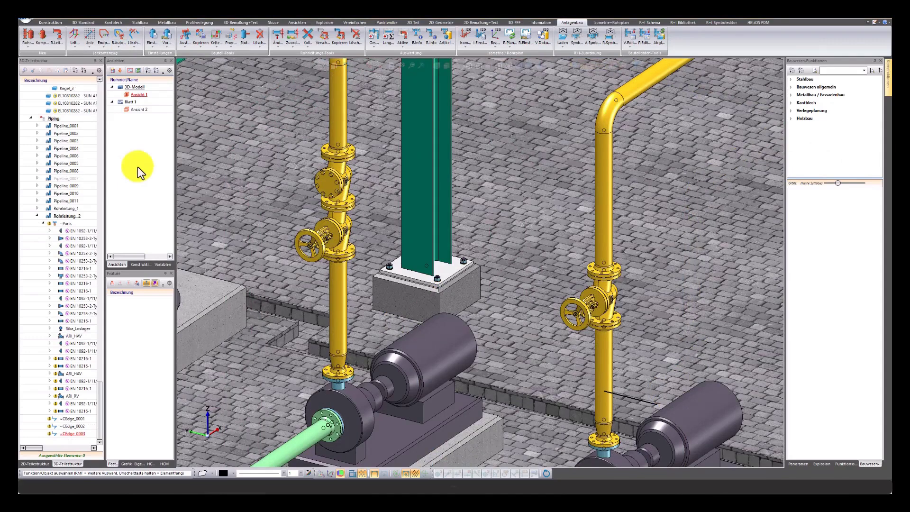
Step: Copy the right pipe's handwheel valve as a fitting, confirming the Einstellungen dialog
click(183, 50)
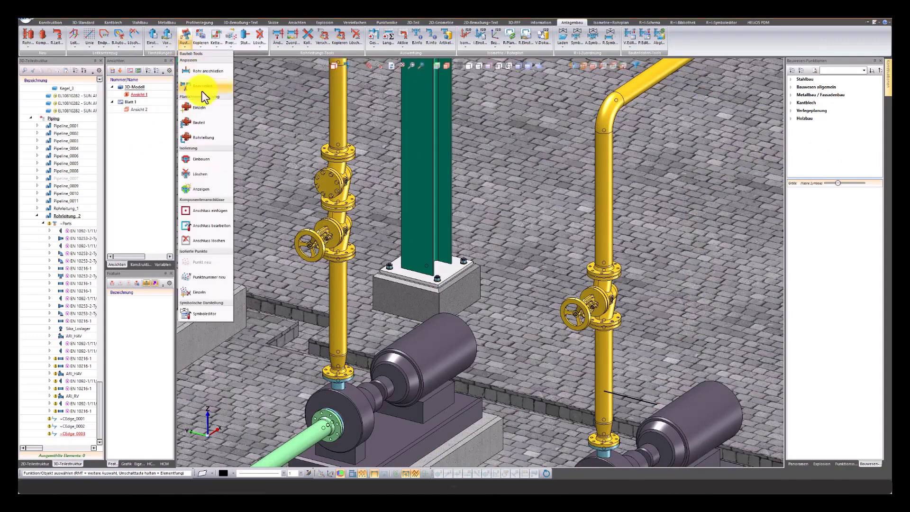
click(194, 121)
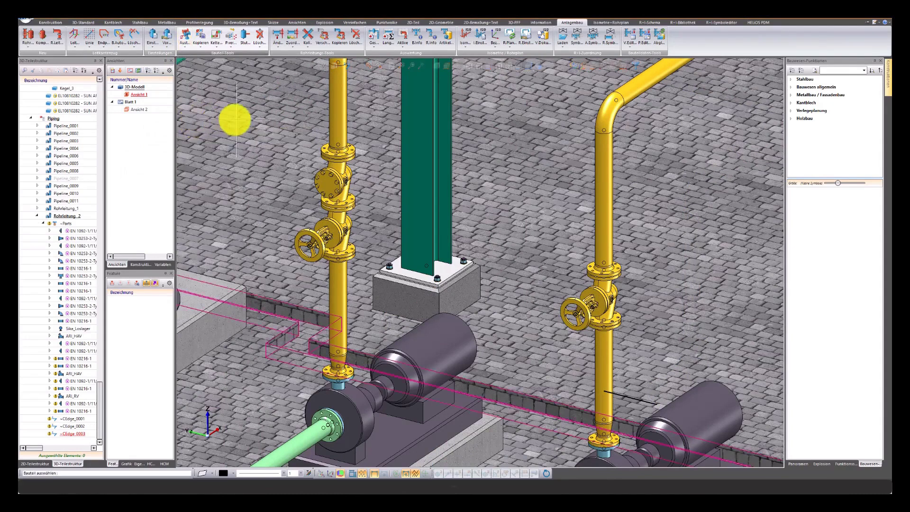
click(601, 297)
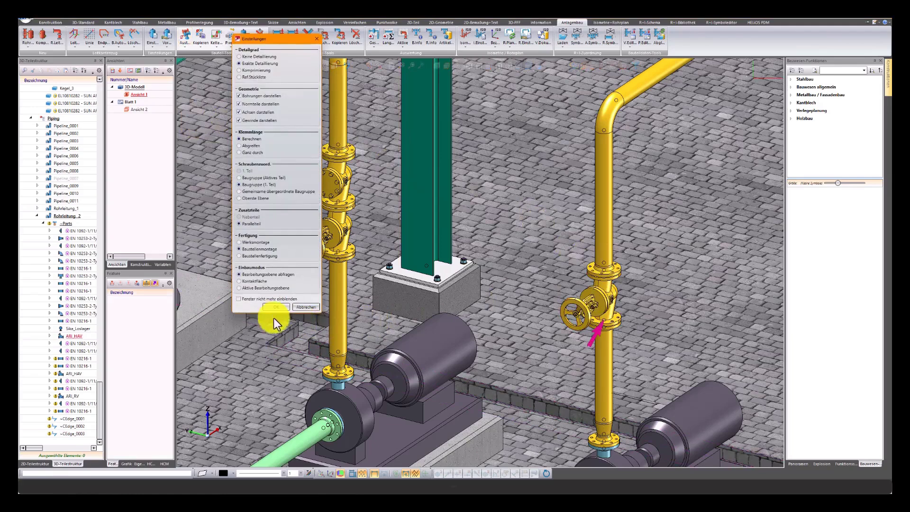
click(275, 308)
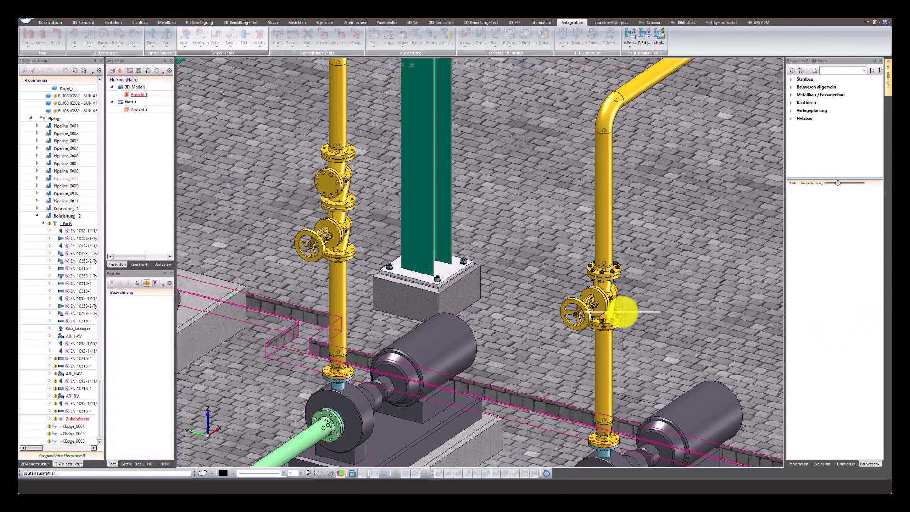
scroll(621, 311, up, 3)
scroll(622, 311, up, 1)
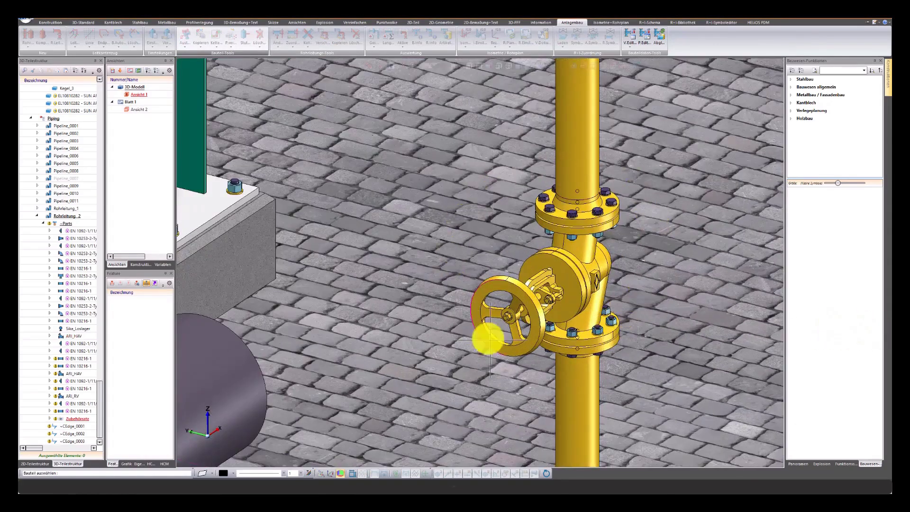
scroll(649, 347, down, 2)
scroll(648, 347, down, 3)
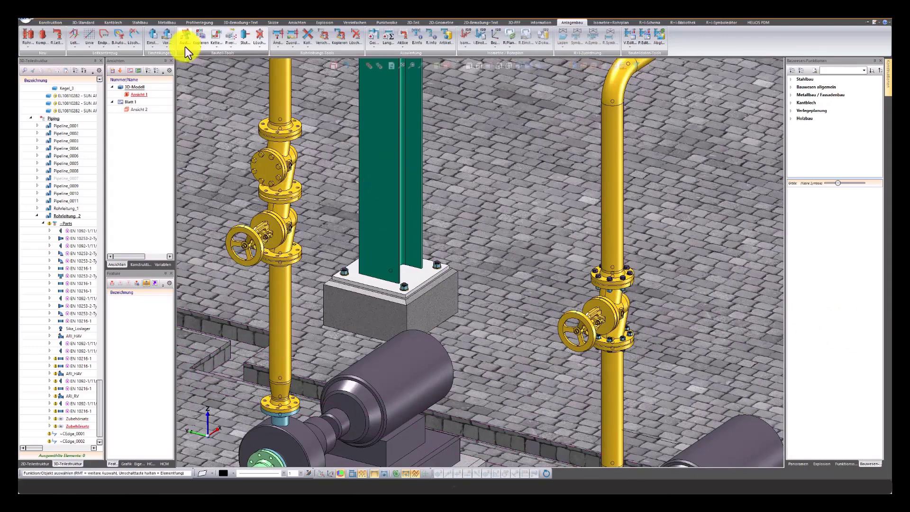
Step: Copy the left pipe's valve and insert the copy below it on the left pipe
click(185, 46)
click(197, 126)
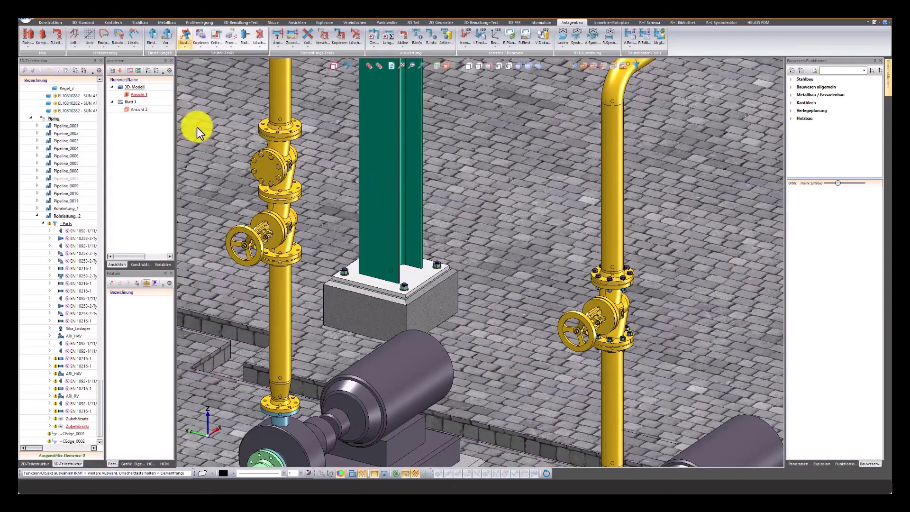
click(288, 170)
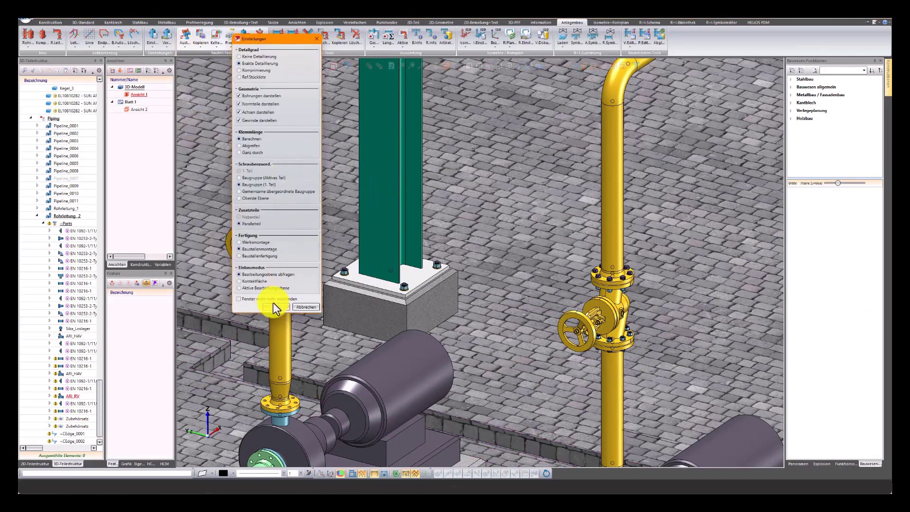
click(268, 309)
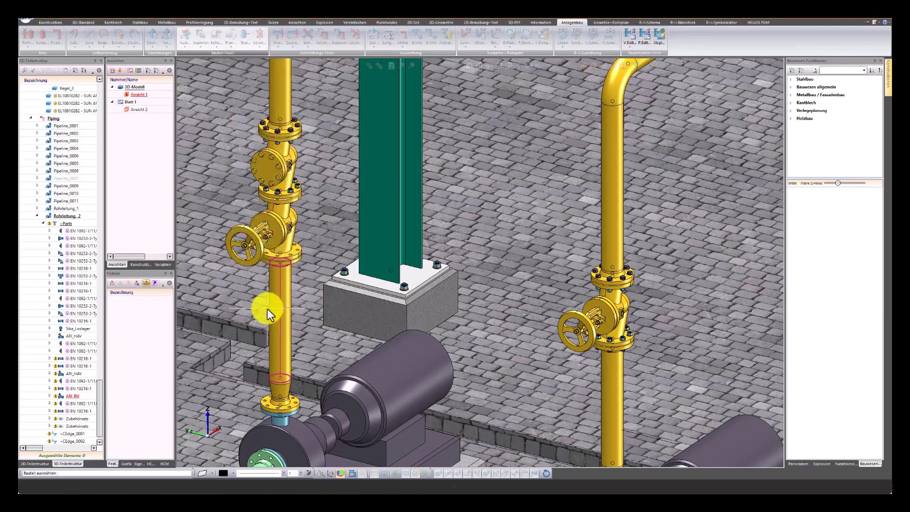
click(280, 229)
click(280, 235)
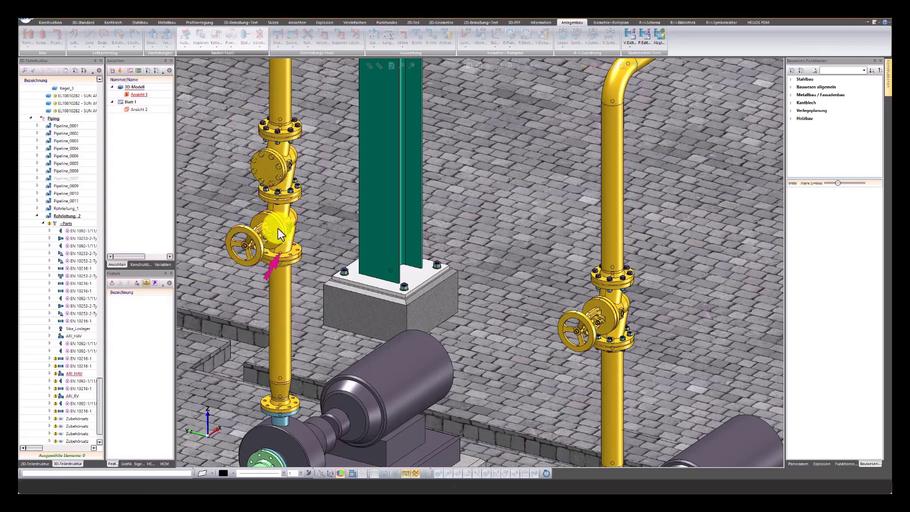
click(277, 304)
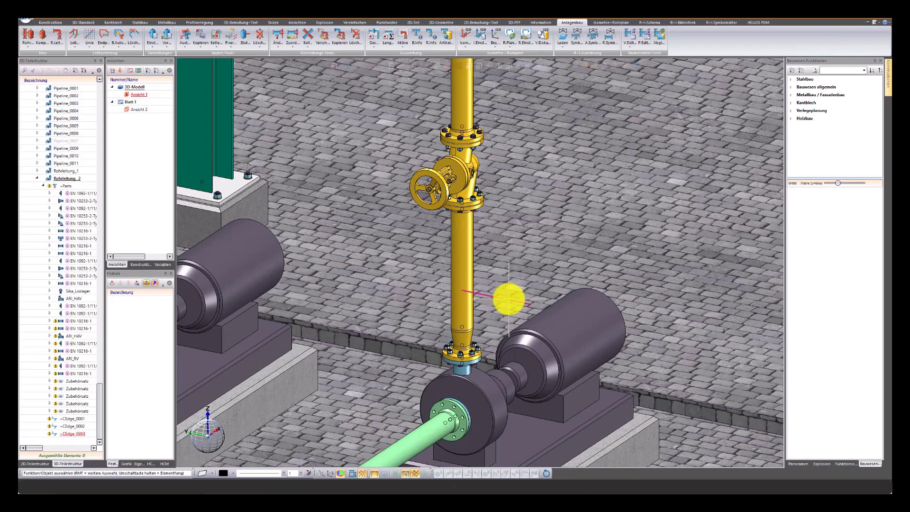
scroll(545, 230, up, 3)
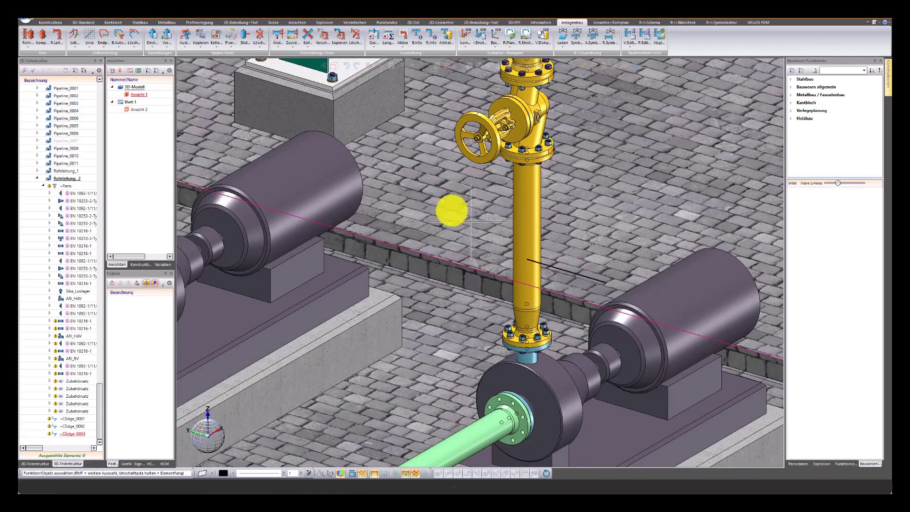
Step: Place the KH_DN25 ball valve on the sideways guide line, without rotating it
click(27, 35)
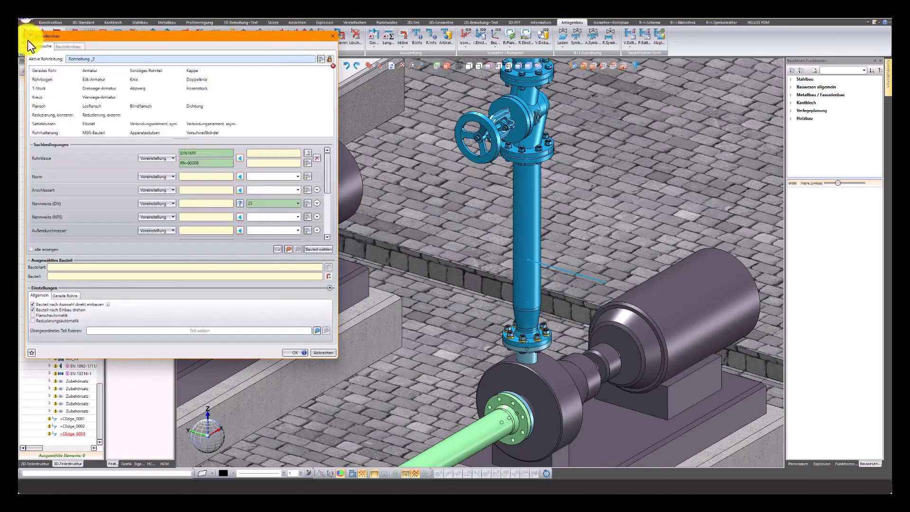
click(90, 70)
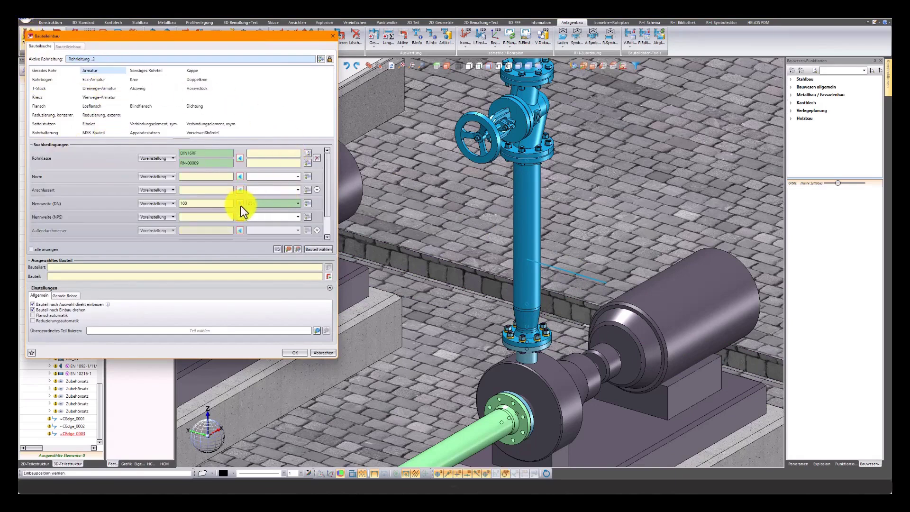
click(319, 250)
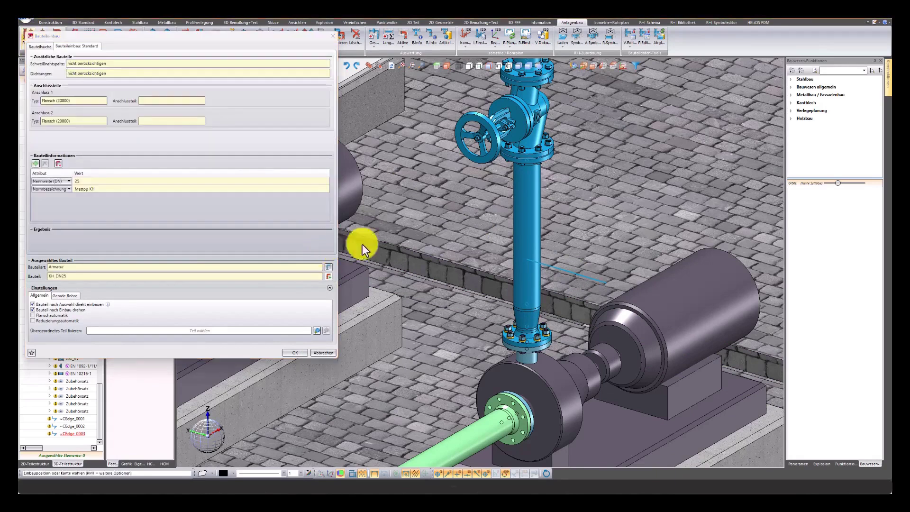
click(590, 289)
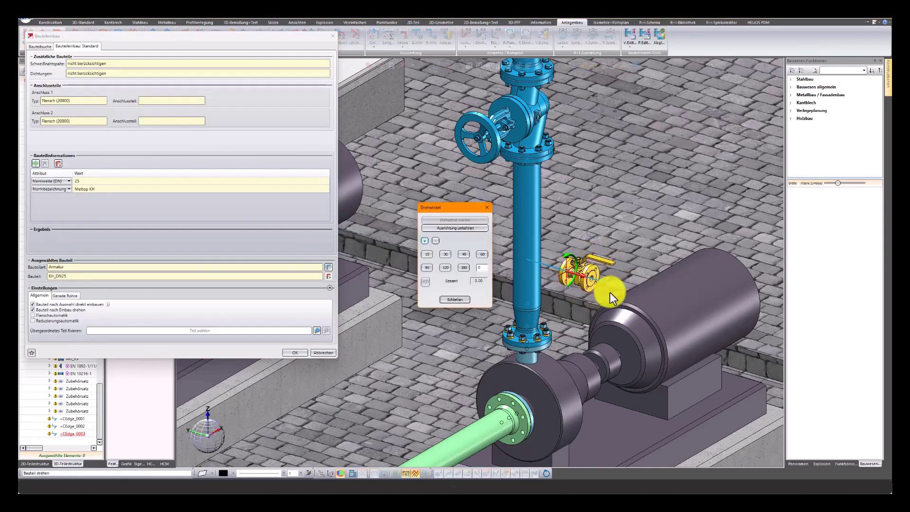
click(464, 299)
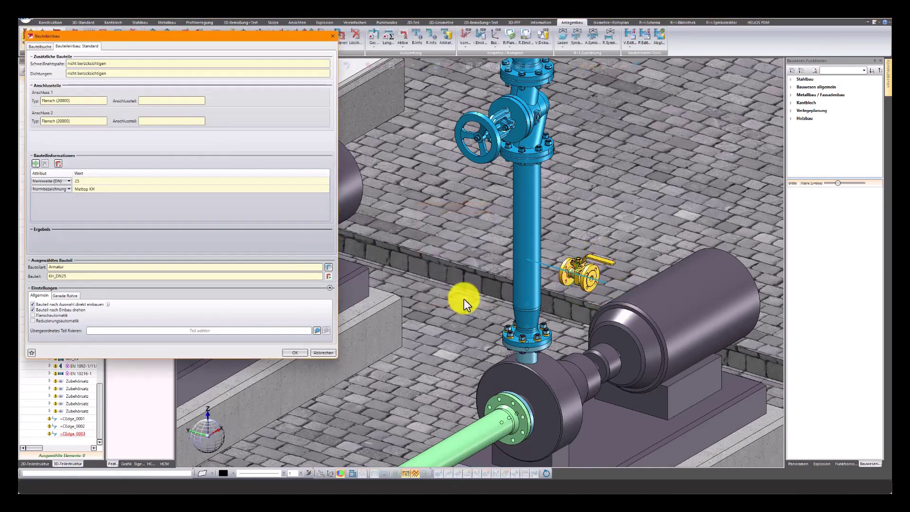
Step: Fit a blind flange on the ball valve's outer end, keeping its orientation
click(39, 47)
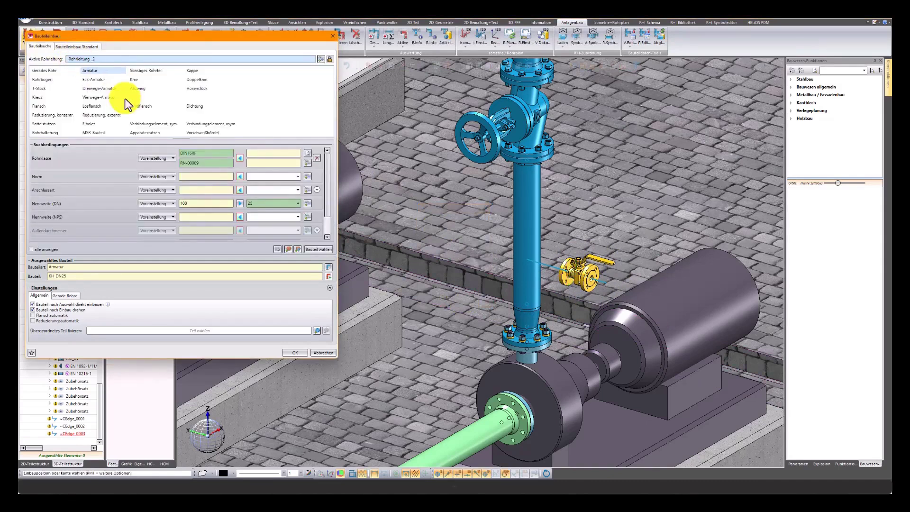
click(139, 107)
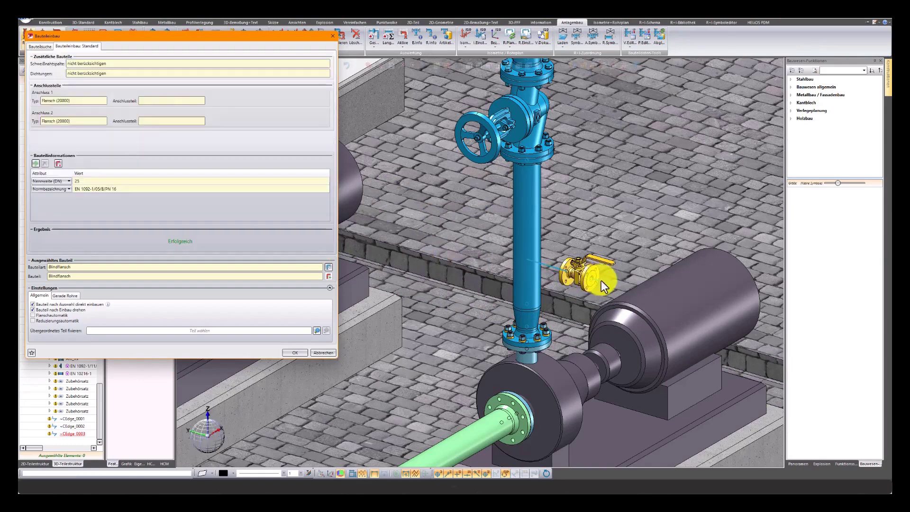
scroll(598, 280, up, 3)
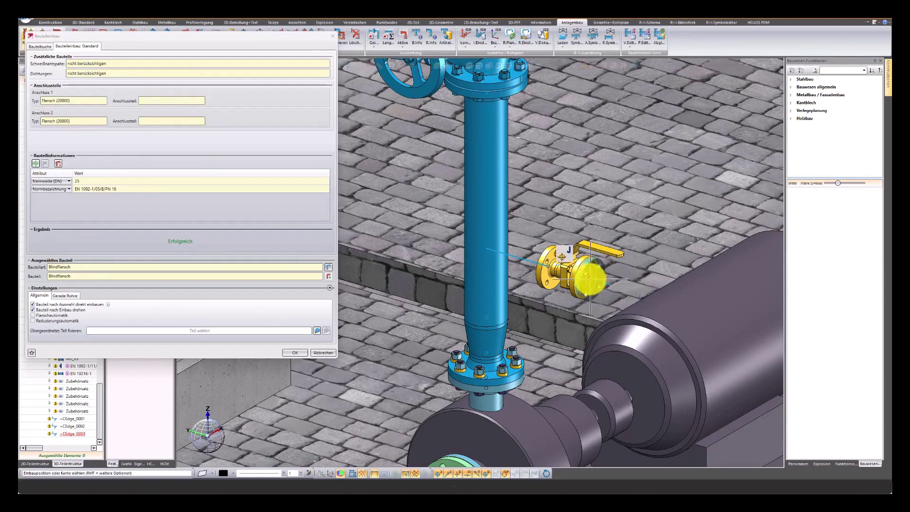
click(590, 280)
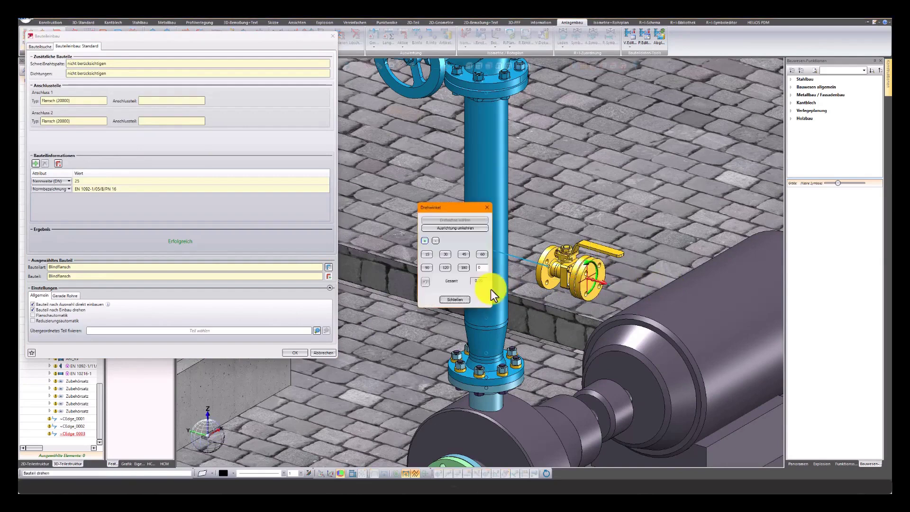
click(460, 300)
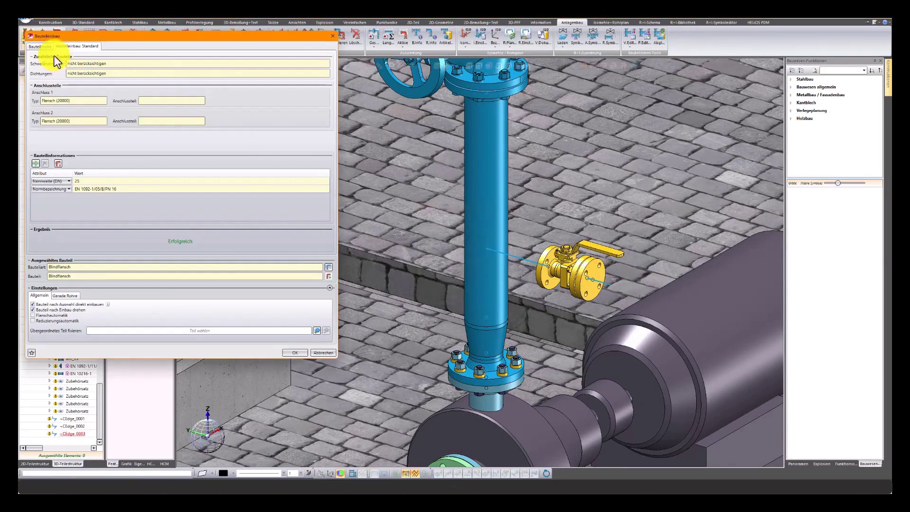
Step: Fit a DN25 weld-neck flange, adopted from the valve, on the valve's left end in front view
click(36, 46)
click(42, 106)
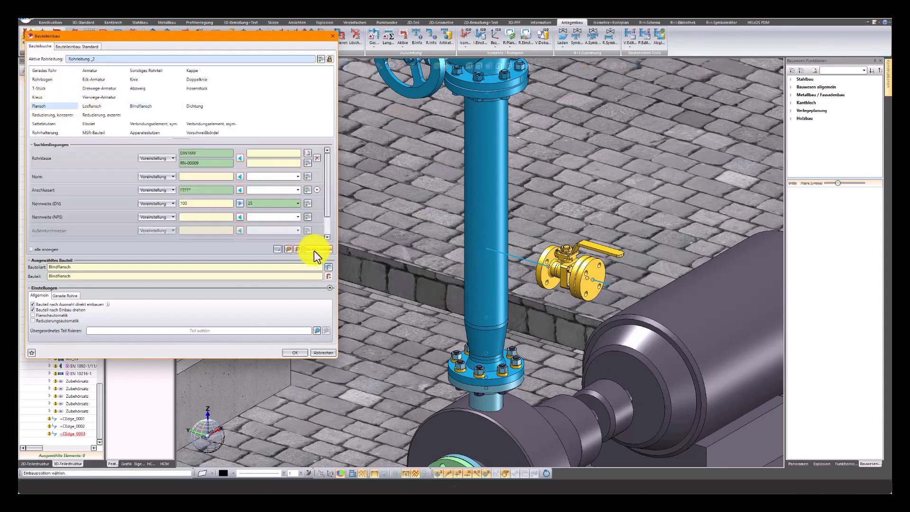
click(313, 250)
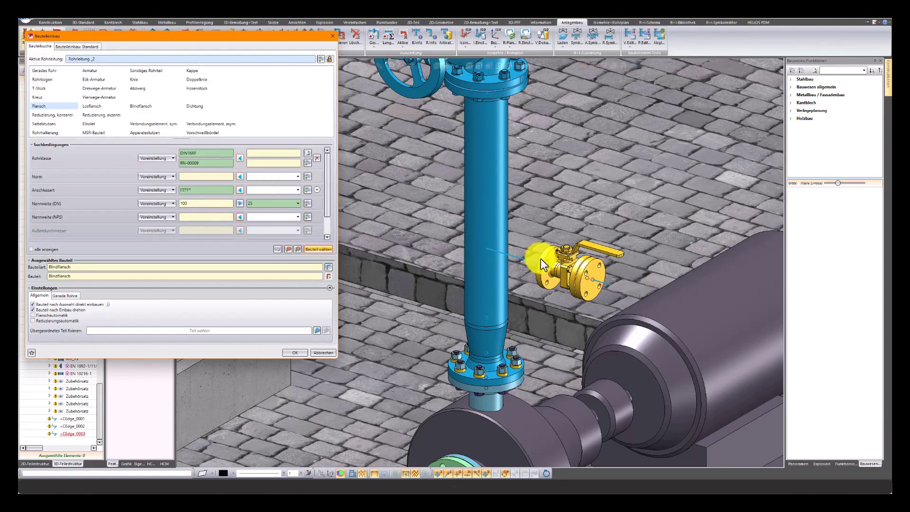
click(548, 268)
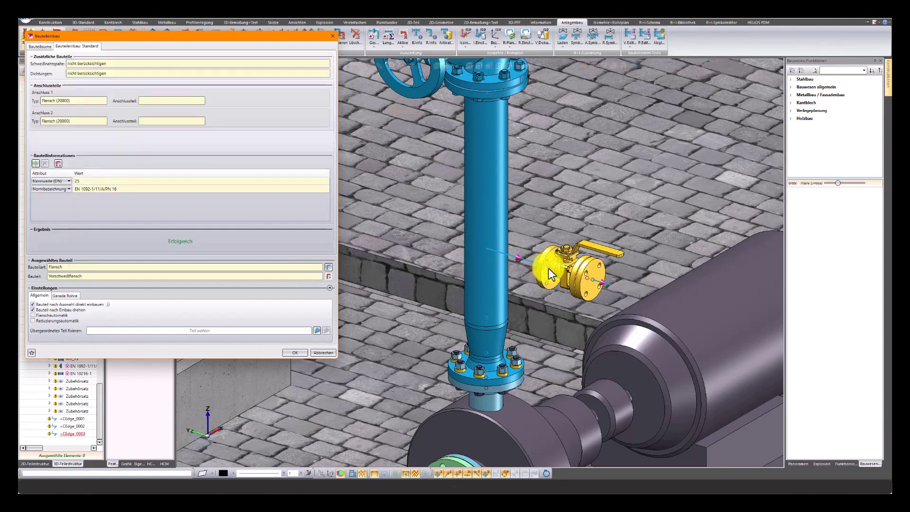
key(KP_1)
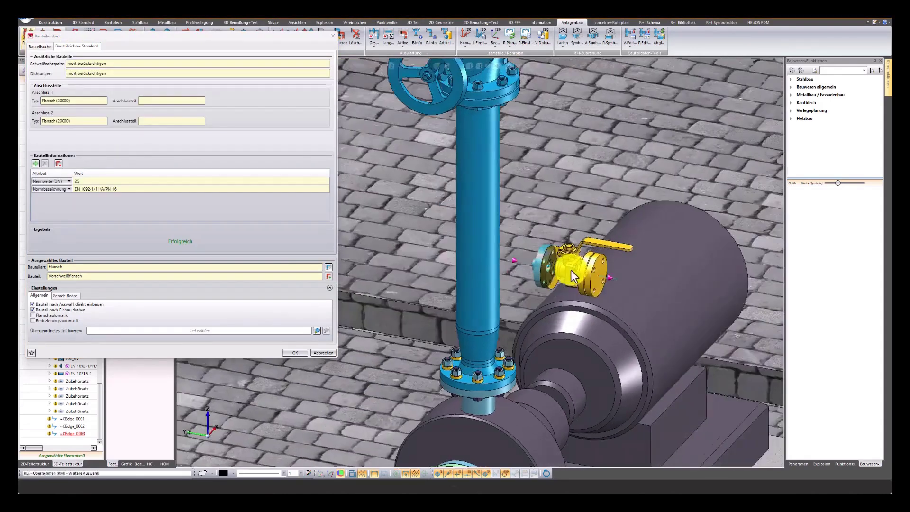
key(Return)
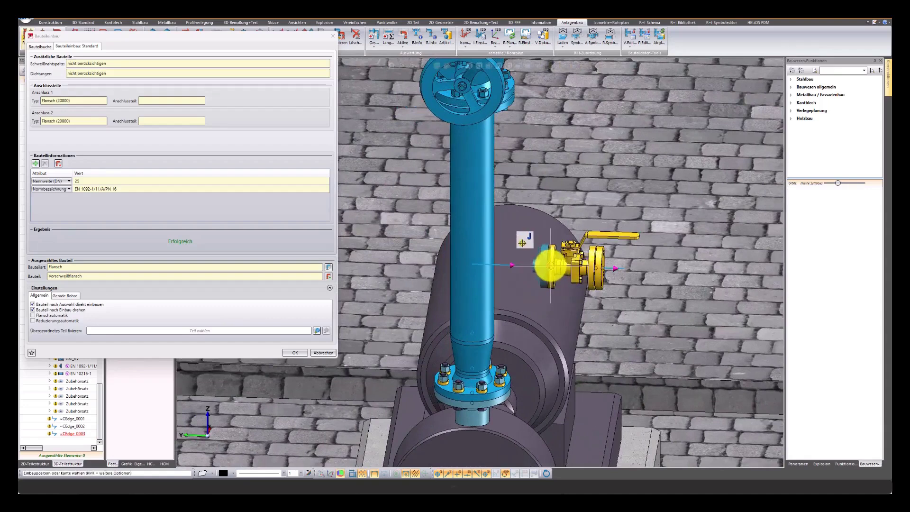
click(551, 267)
click(616, 268)
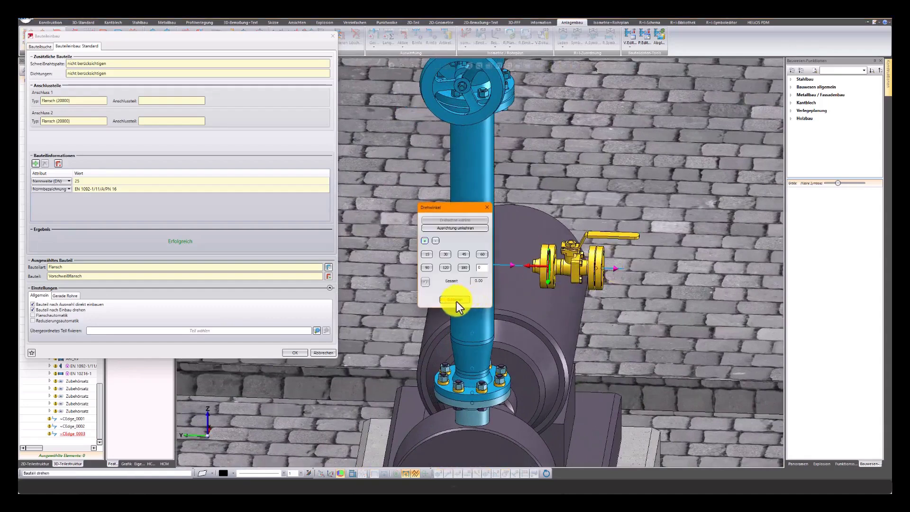
click(459, 301)
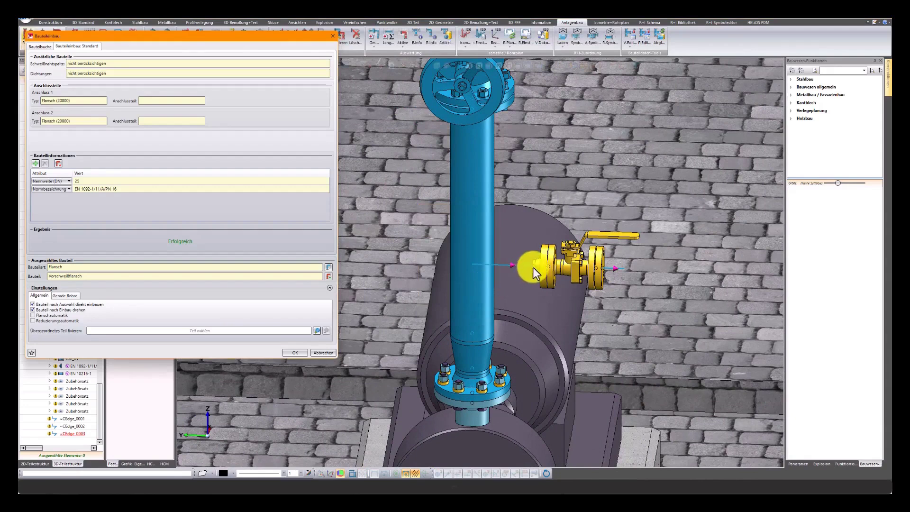
click(93, 81)
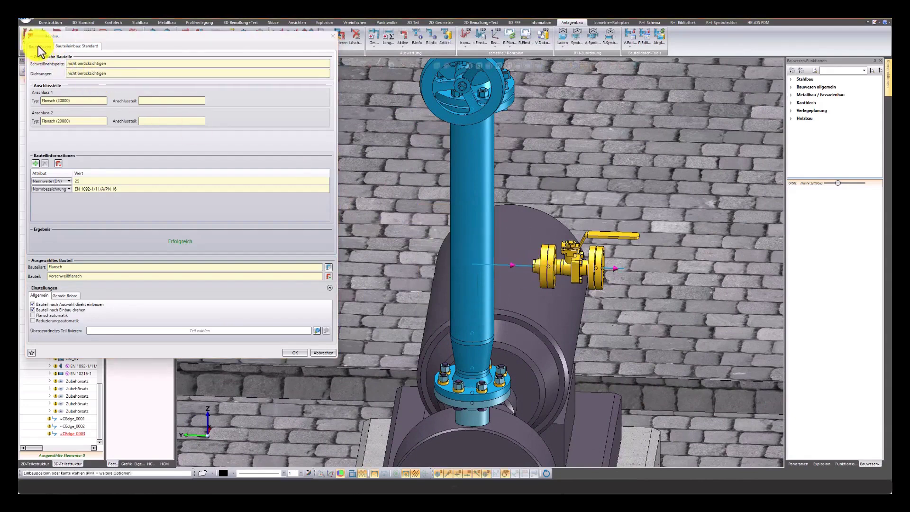
click(38, 46)
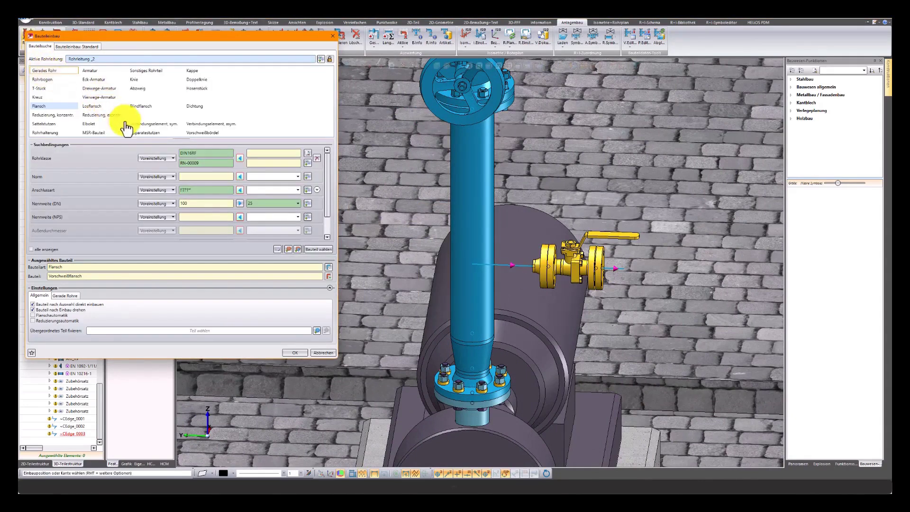
Step: Lay a short DN25 straight pipe from the ball valve's weld-neck flange toward the blue riser
click(244, 197)
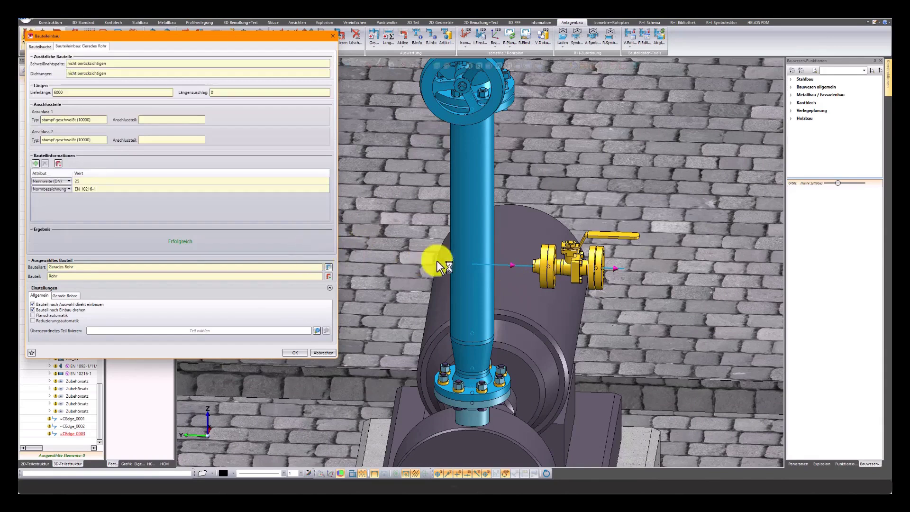
right_click(516, 264)
click(532, 269)
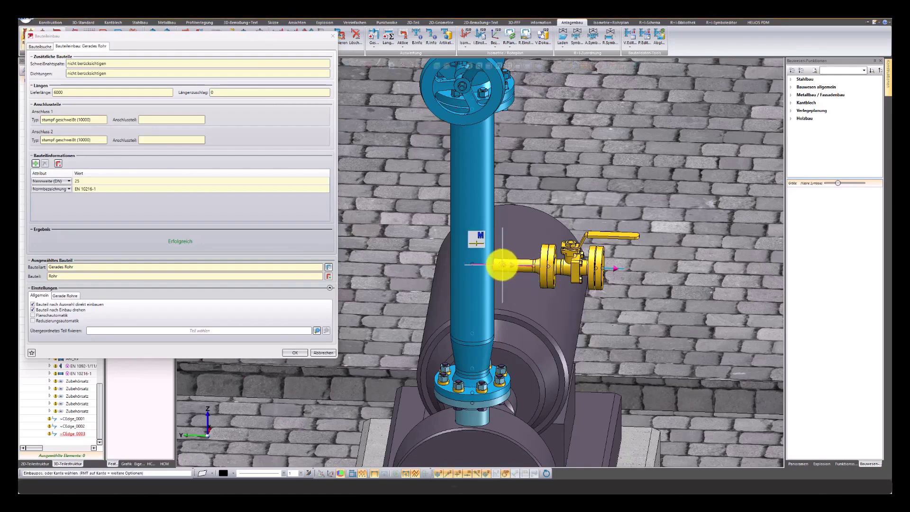
middle_drag(501, 264, 486, 268)
scroll(486, 267, up, 1)
scroll(471, 271, up, 1)
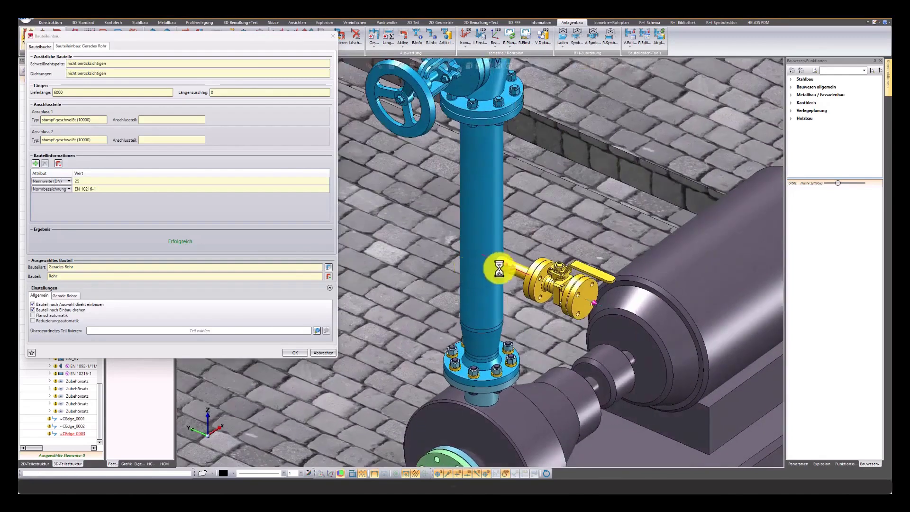
scroll(498, 264, up, 1)
scroll(498, 254, up, 2)
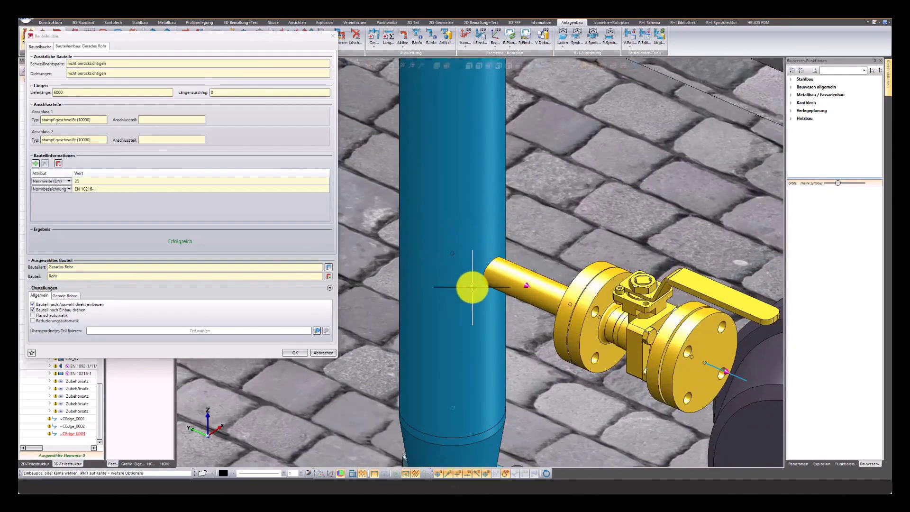
scroll(464, 272, down, 1)
click(291, 354)
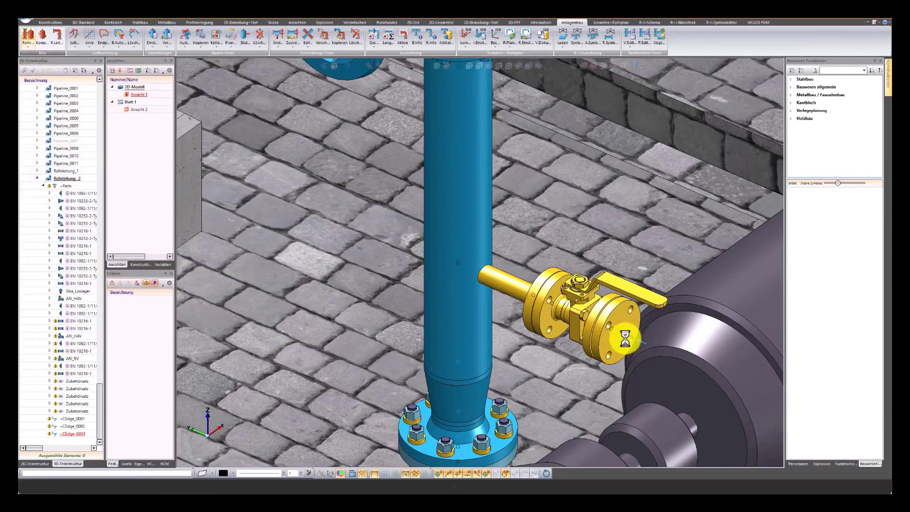
Step: Connect the ball valve branch to the riser's yellow pipeline
right_click(629, 336)
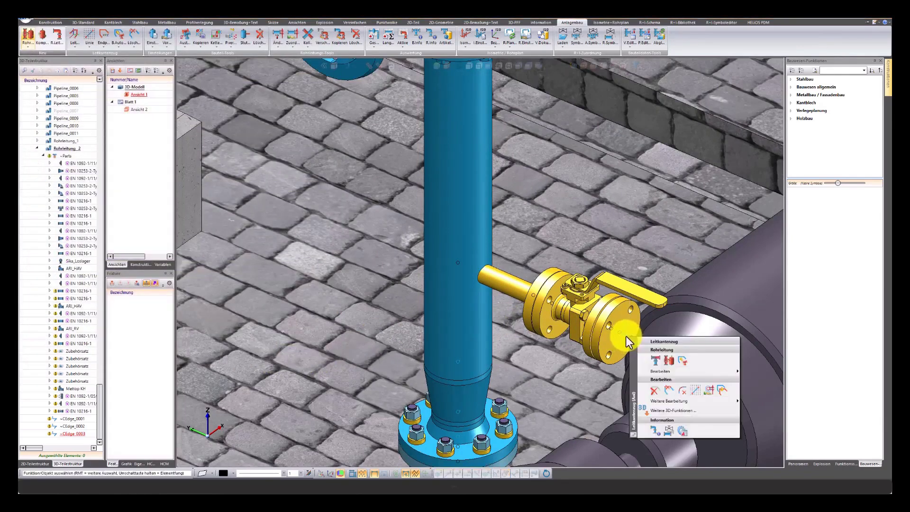
click(667, 390)
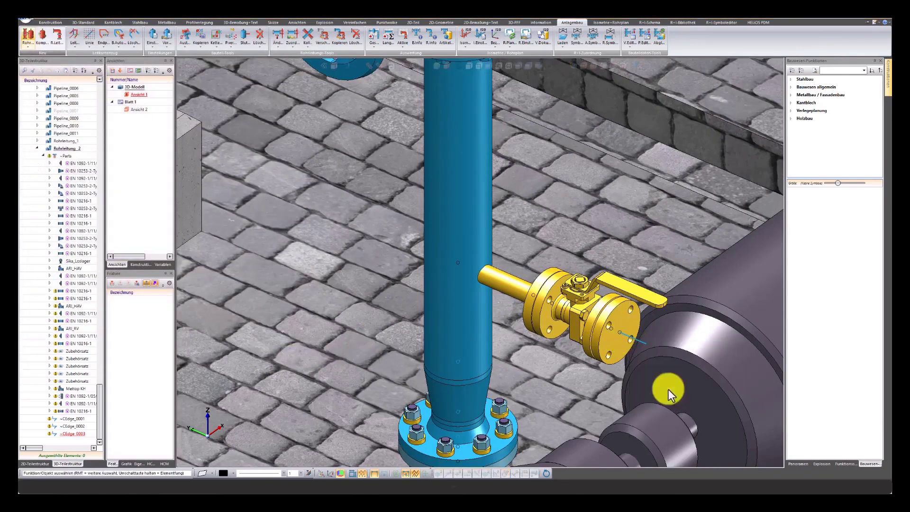
click(622, 359)
middle_click(636, 365)
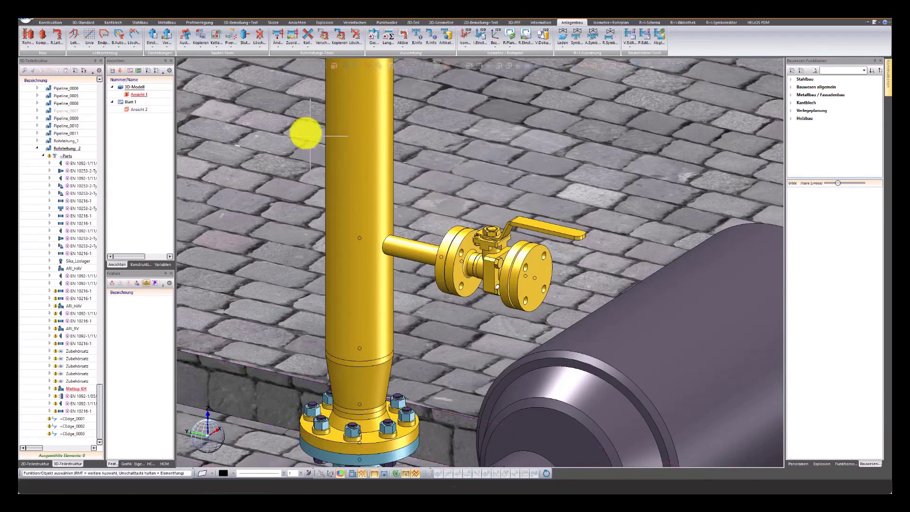
Step: Fit bolts individually to both flanges of the DN25 ball valve
click(187, 47)
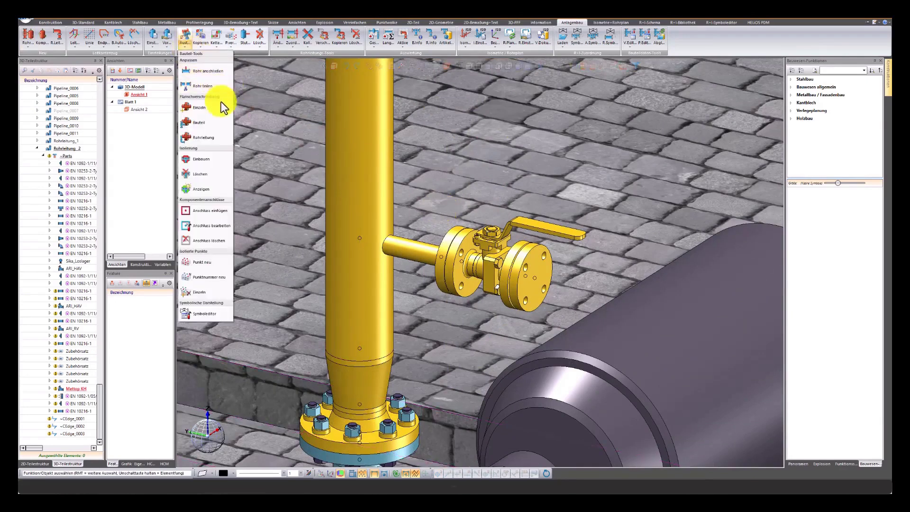
click(207, 124)
click(498, 253)
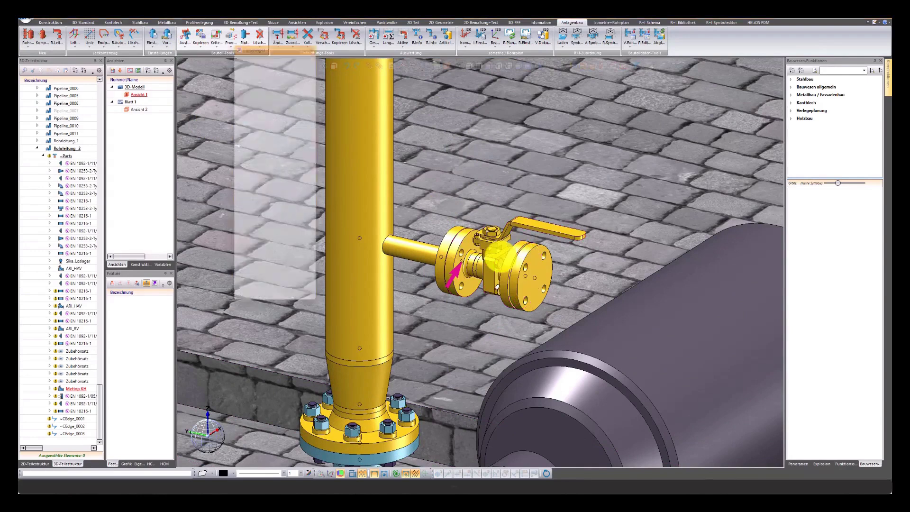
click(283, 309)
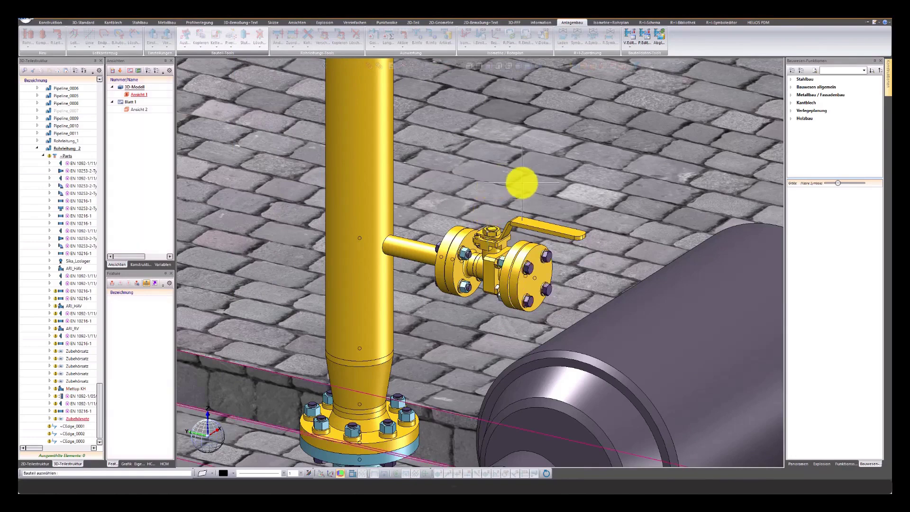
scroll(553, 227, down, 5)
scroll(564, 240, down, 2)
middle_drag(475, 180, 501, 298)
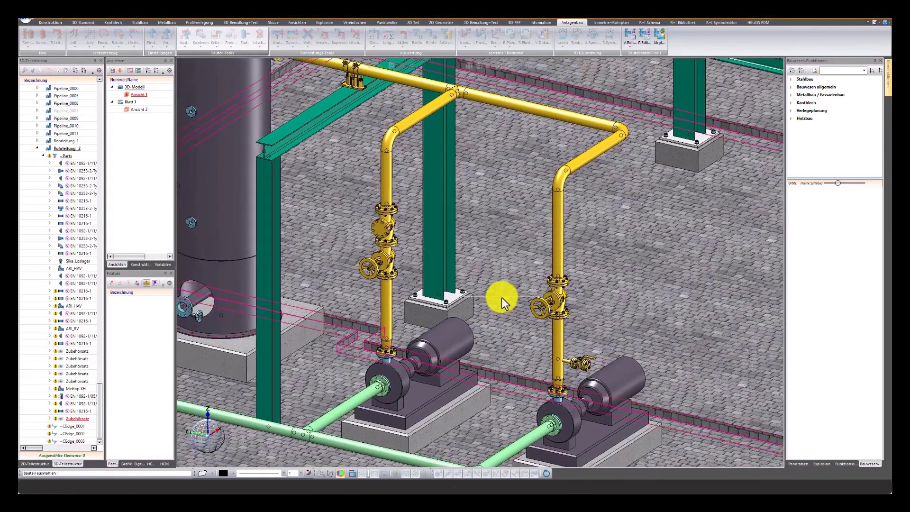